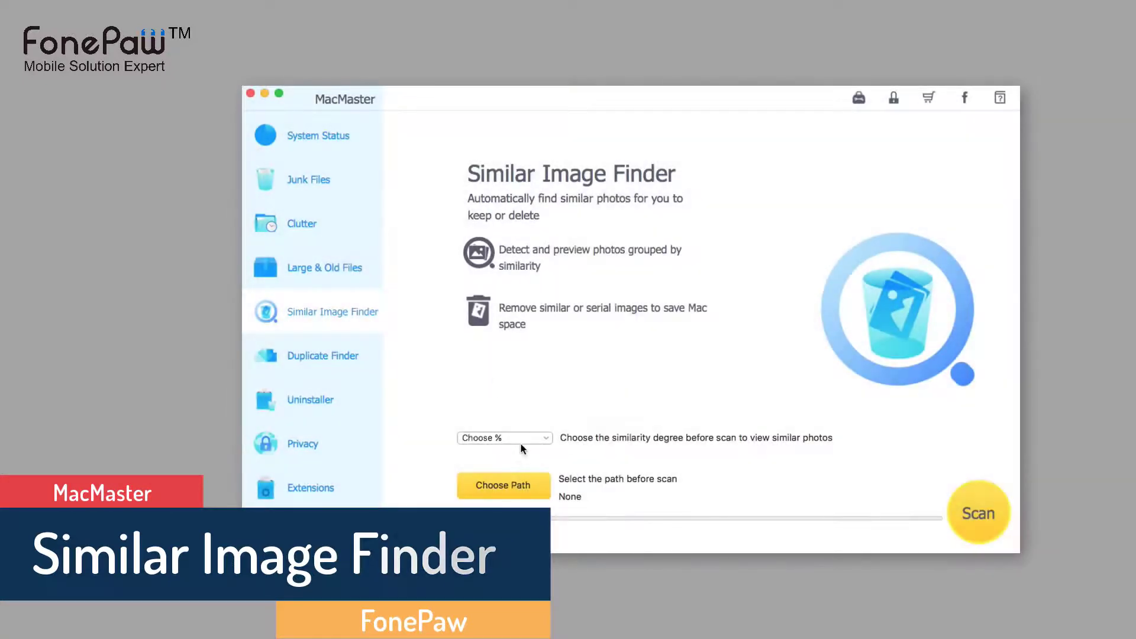
Step: Set similarity to 95%, choose /Users/fonepaw/ as the scan path, and start the similar-image scan
{"action": "left_click", "coordinate": [522, 441]}
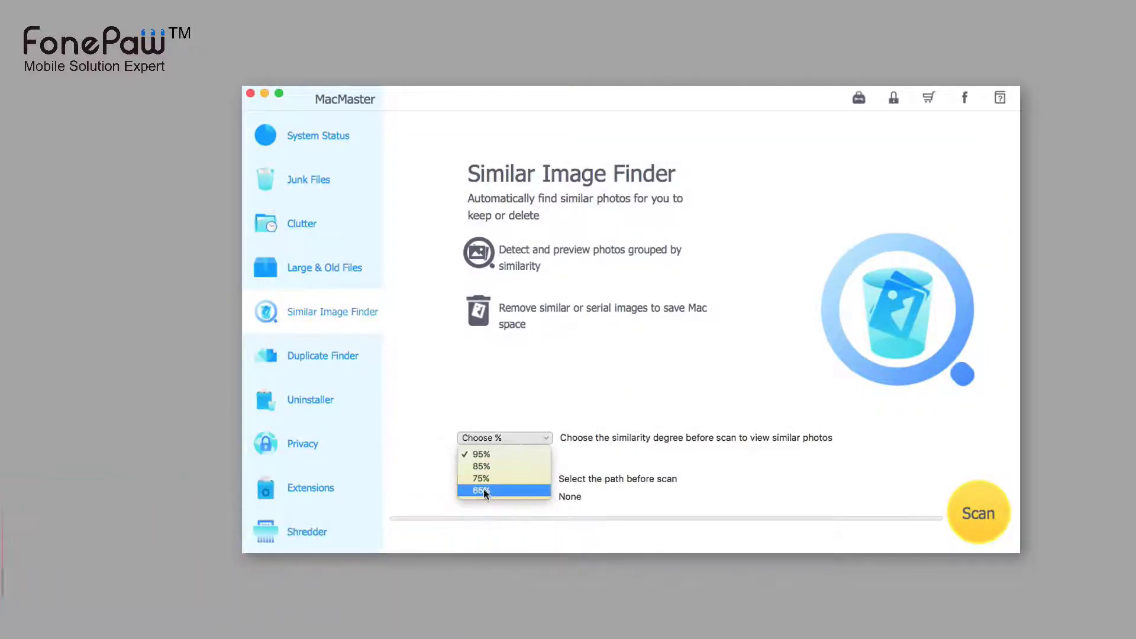
{"action": "left_click", "coordinate": [484, 455]}
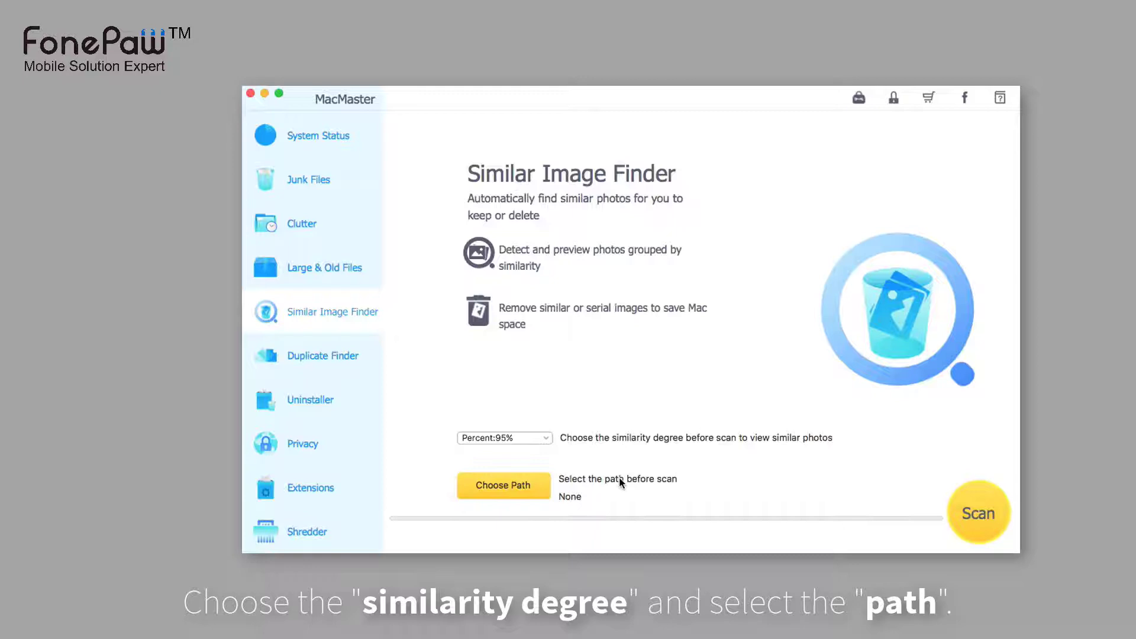
{"action": "left_click", "coordinate": [502, 484]}
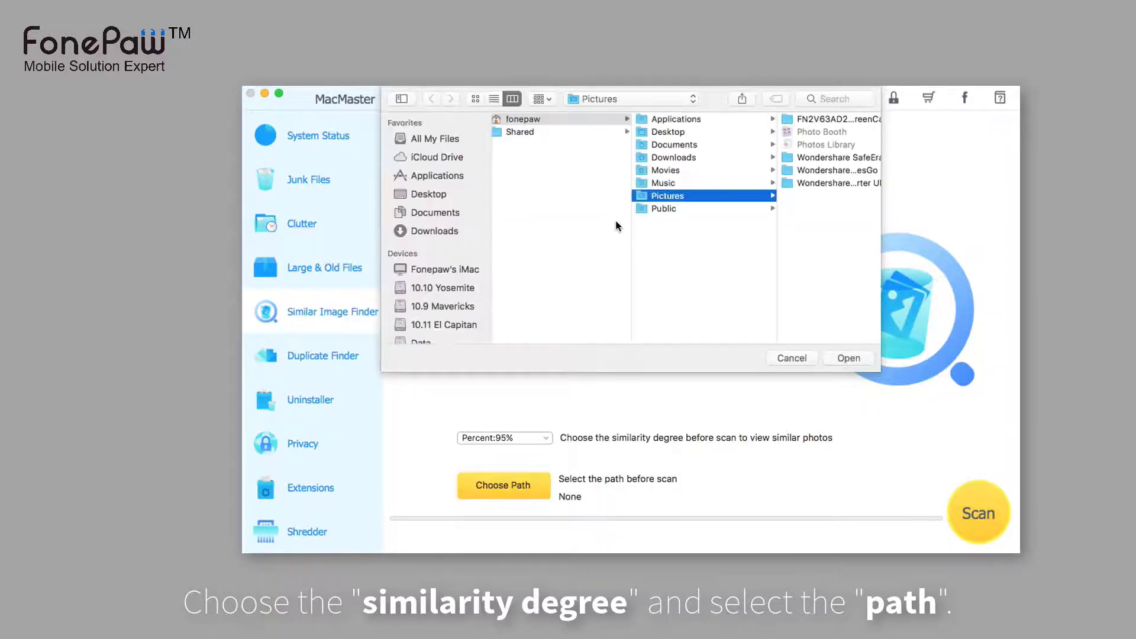
{"action": "left_click", "coordinate": [572, 120]}
{"action": "left_click", "coordinate": [843, 359]}
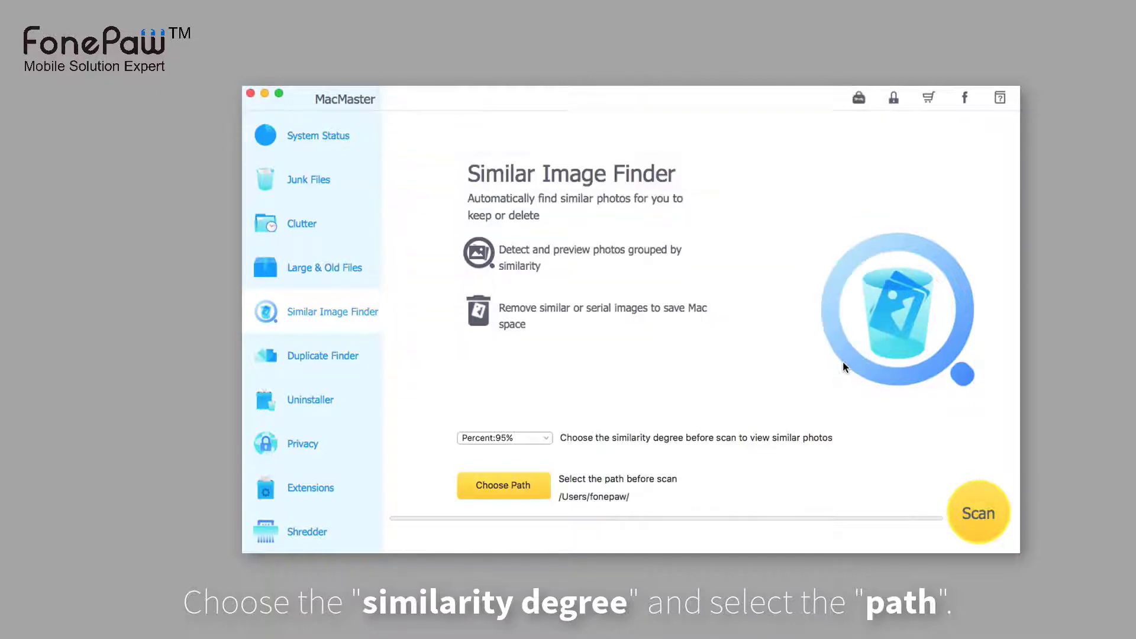
{"action": "left_click", "coordinate": [965, 499]}
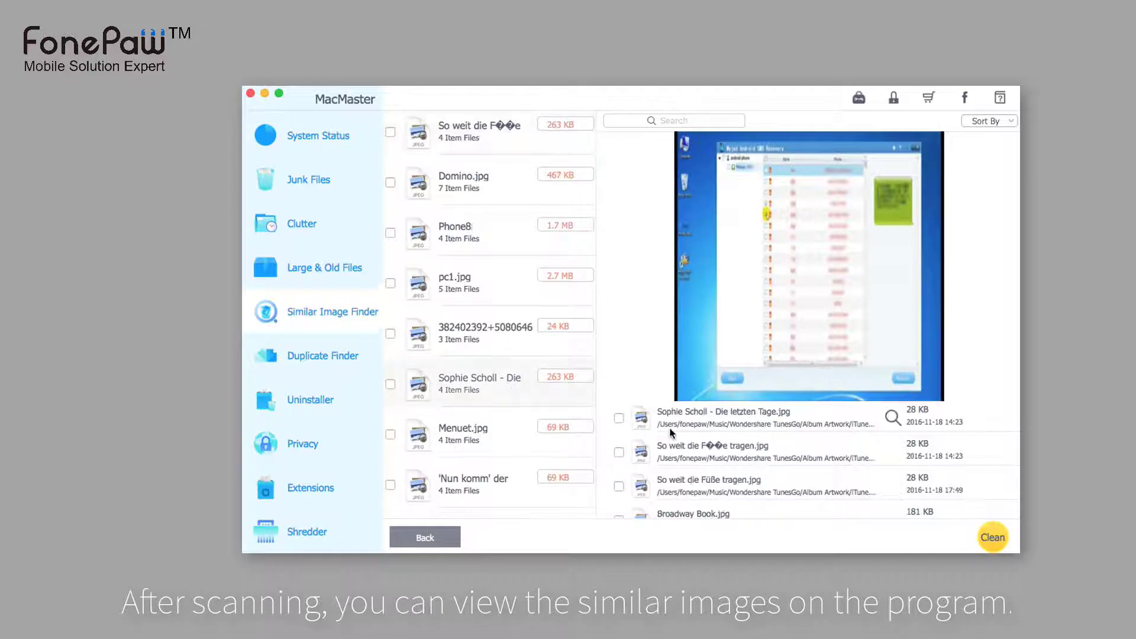
Step: Preview the first group's images, including Broadway Book.jpg, and tick Sophie Scholl - Die letzten Tage.jpg for deletion
{"action": "left_click", "coordinate": [710, 426]}
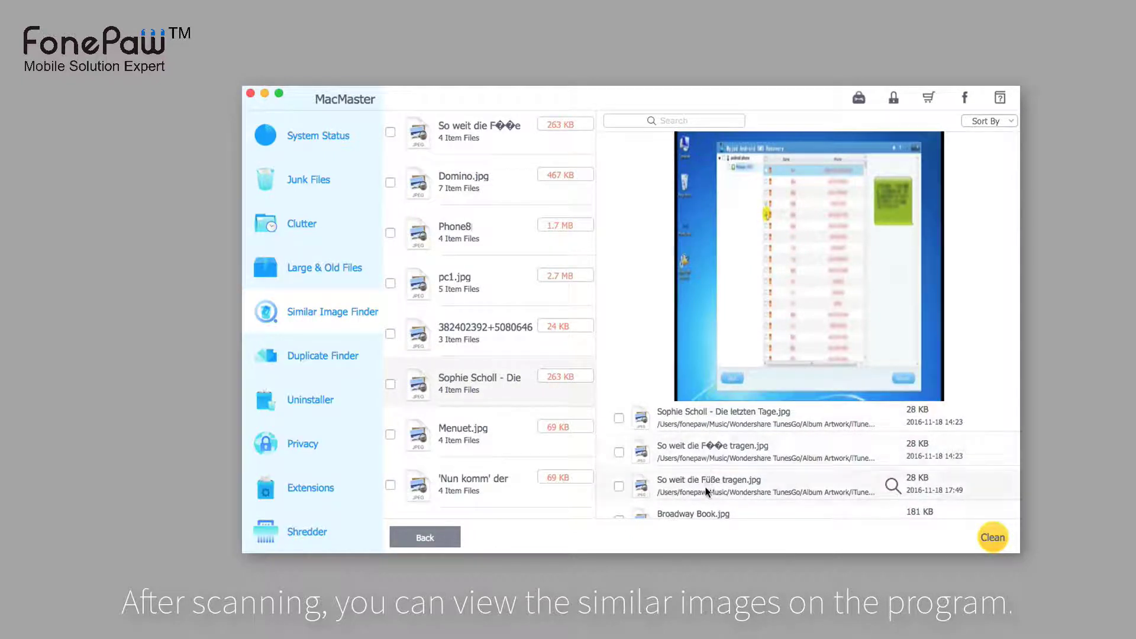
{"action": "left_click", "coordinate": [702, 510]}
{"action": "scroll", "coordinate": [482, 278], "scroll_direction": "up", "scroll_amount": 3}
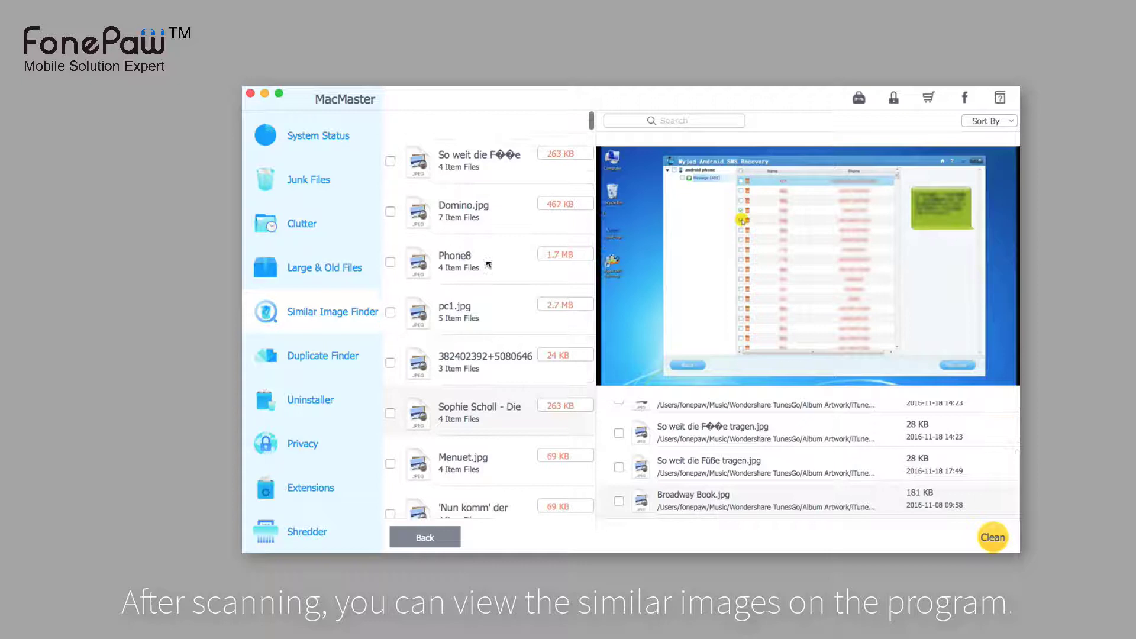
{"action": "left_click", "coordinate": [480, 141]}
{"action": "scroll", "coordinate": [668, 453], "scroll_direction": "down", "scroll_amount": 1}
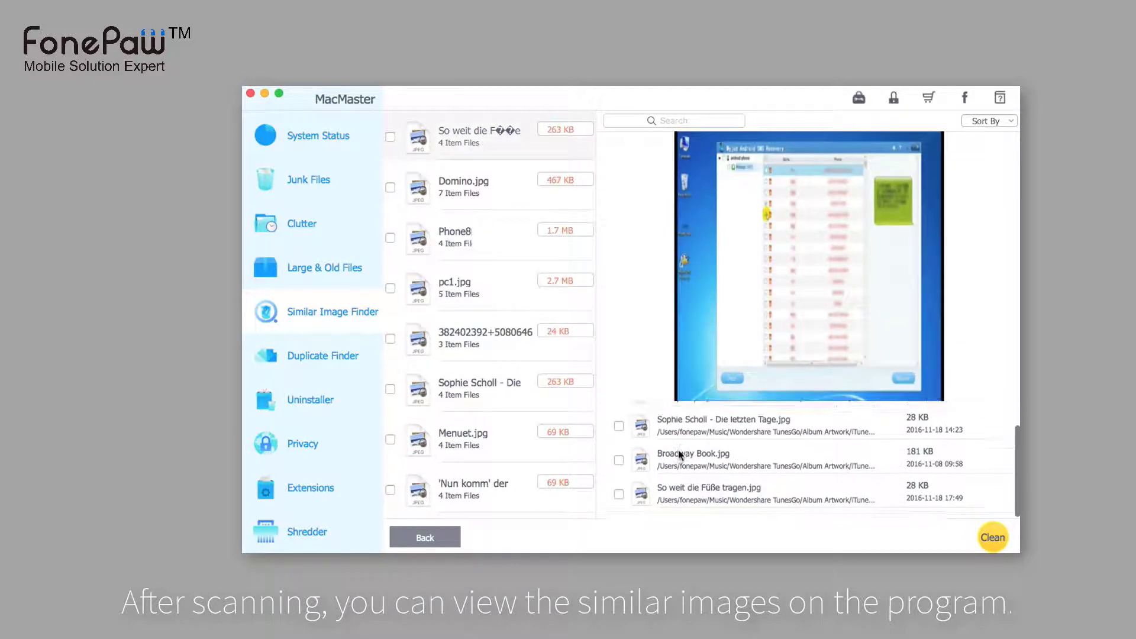
{"action": "left_click", "coordinate": [692, 488]}
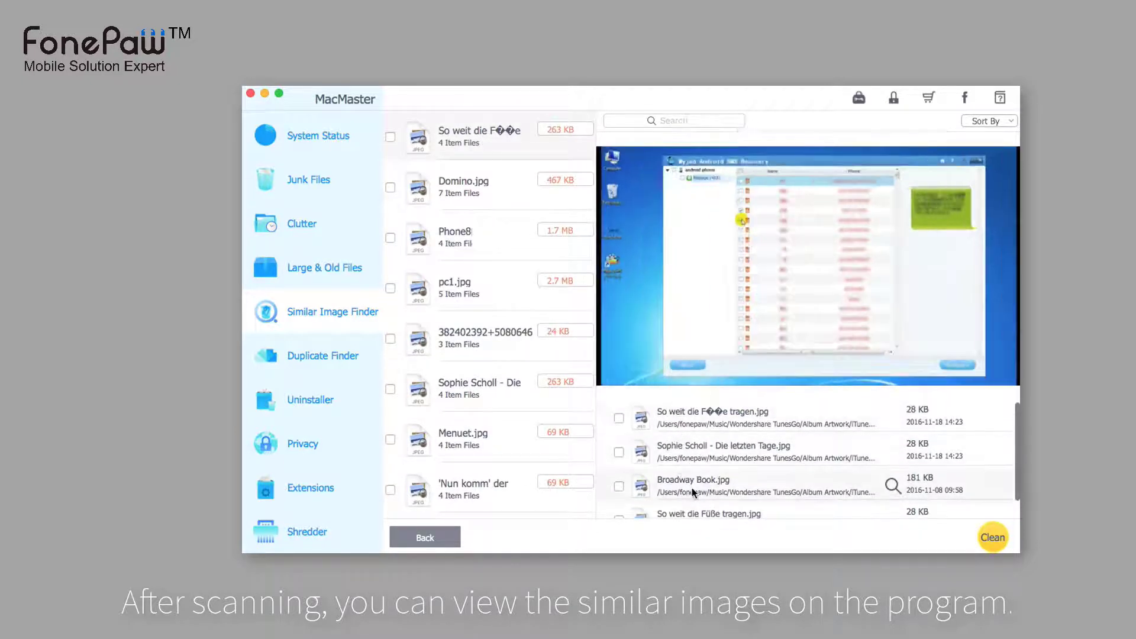
{"action": "left_click", "coordinate": [619, 452]}
Step: Browse the Domino.jpg and pc1.jpg groups and tick pc1.jpg for deletion
{"action": "scroll", "coordinate": [670, 466], "scroll_direction": "down", "scroll_amount": 1}
{"action": "scroll", "coordinate": [669, 466], "scroll_direction": "up", "scroll_amount": 1}
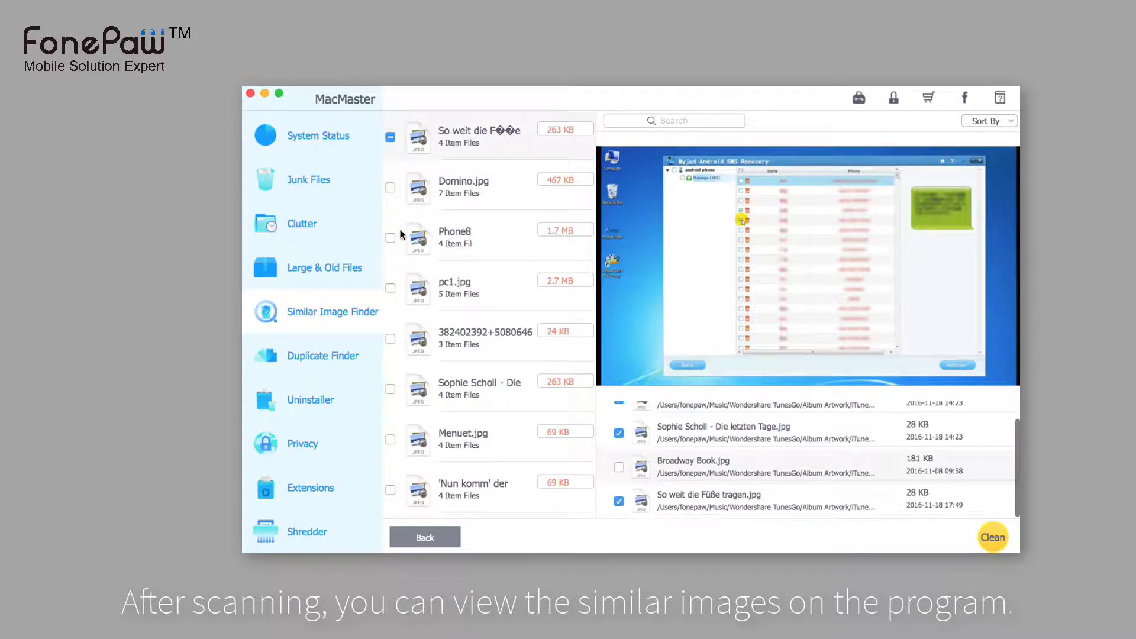
{"action": "left_click", "coordinate": [464, 183]}
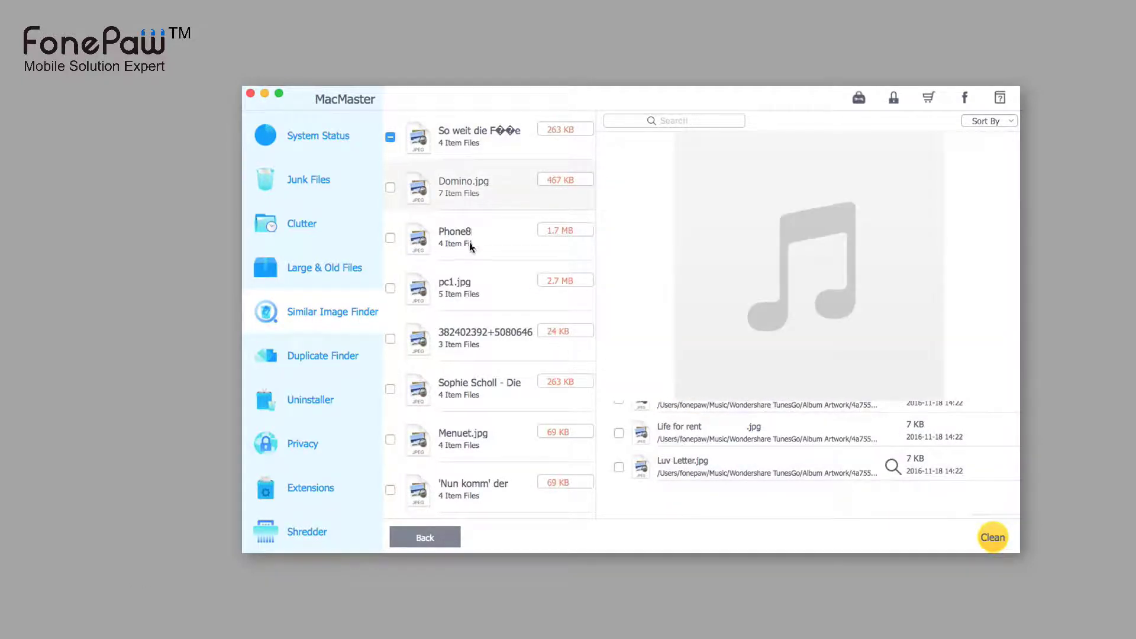
{"action": "left_click", "coordinate": [471, 284]}
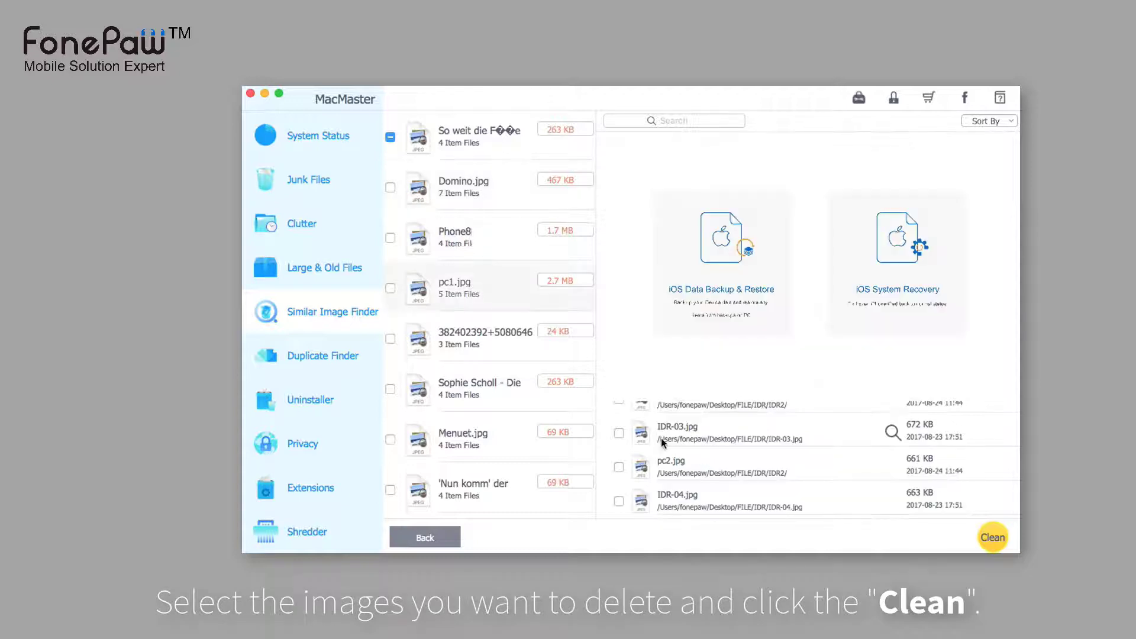
{"action": "scroll", "coordinate": [662, 439], "scroll_direction": "up", "scroll_amount": 2}
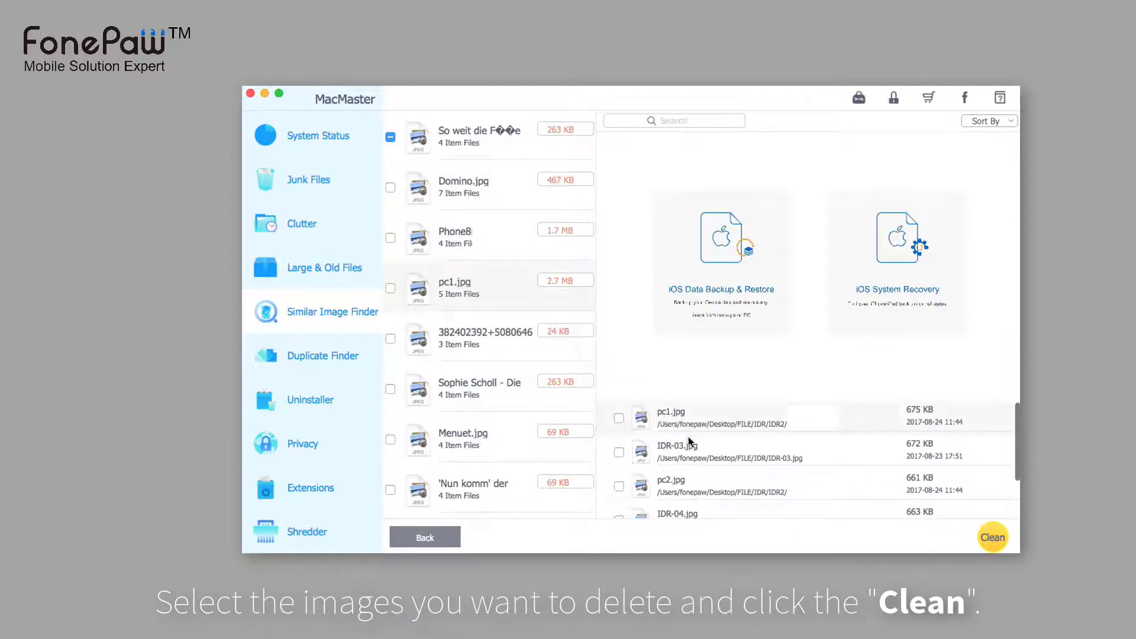
{"action": "left_click", "coordinate": [619, 421]}
{"action": "scroll", "coordinate": [675, 459], "scroll_direction": "down", "scroll_amount": 3}
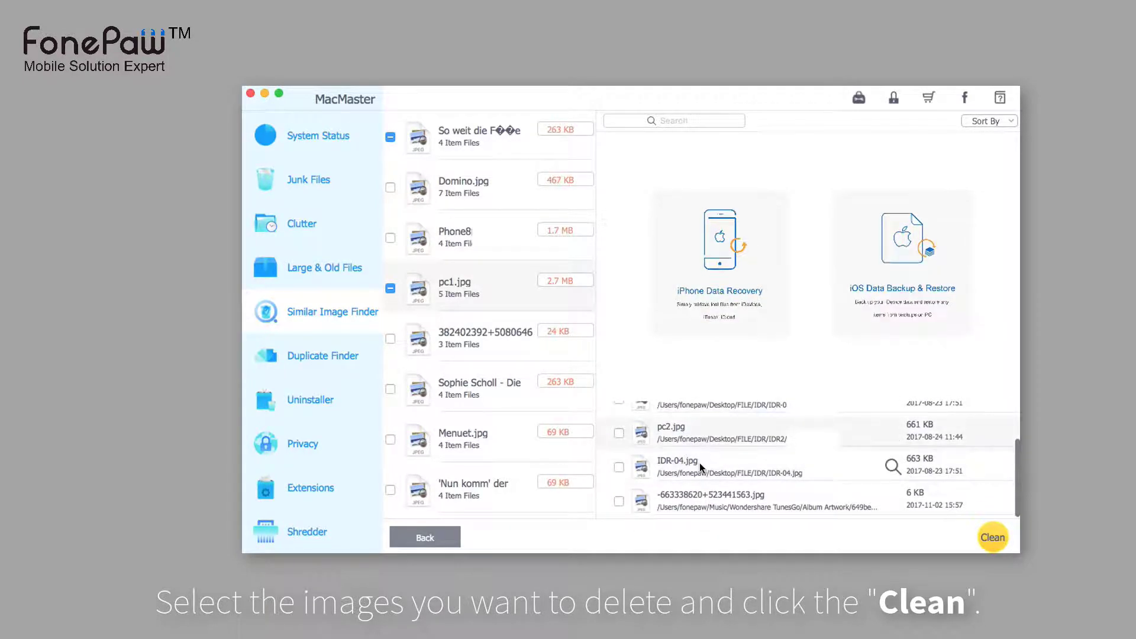
Step: Tick IDR-04.jpg and delete all ticked similar images, freeing 1.4 MB
{"action": "left_click", "coordinate": [619, 468]}
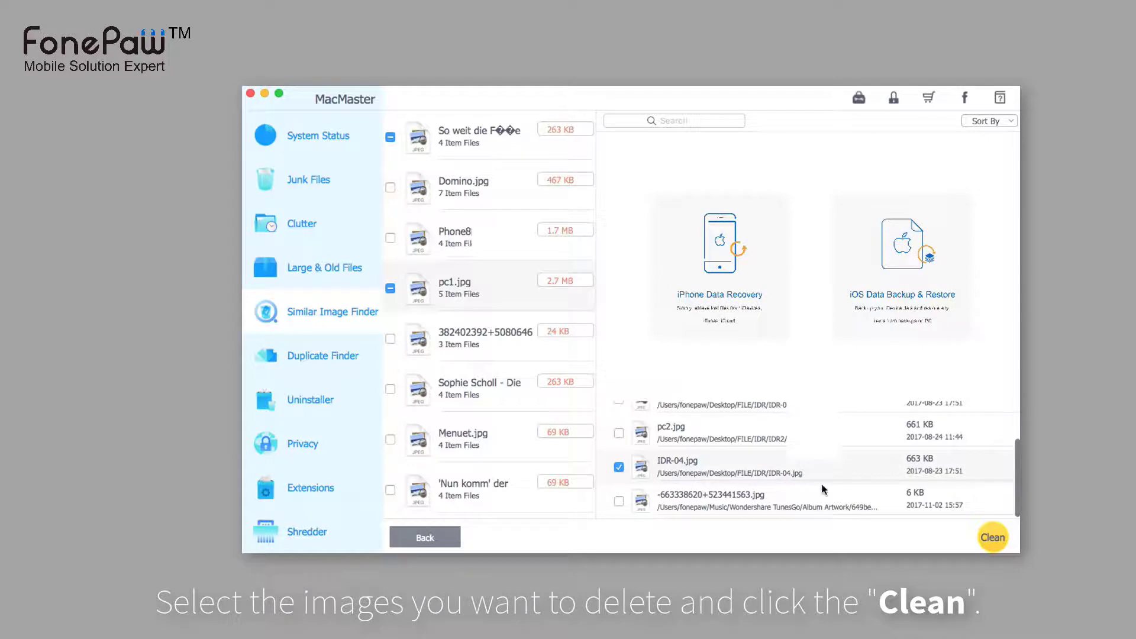
{"action": "left_click", "coordinate": [992, 537]}
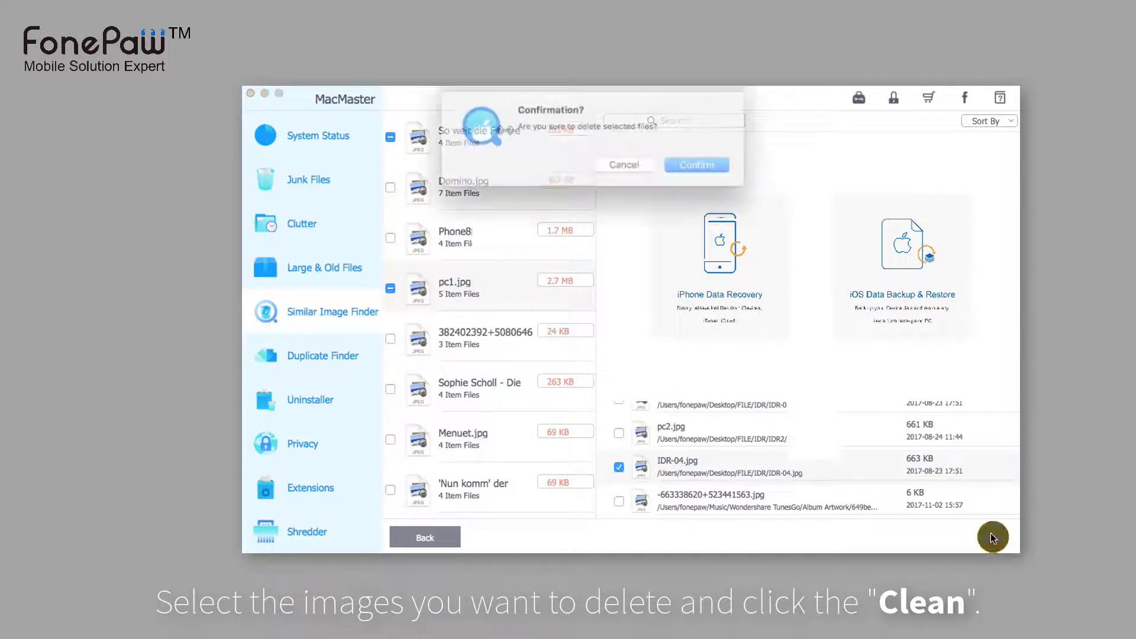
{"action": "left_click", "coordinate": [723, 165]}
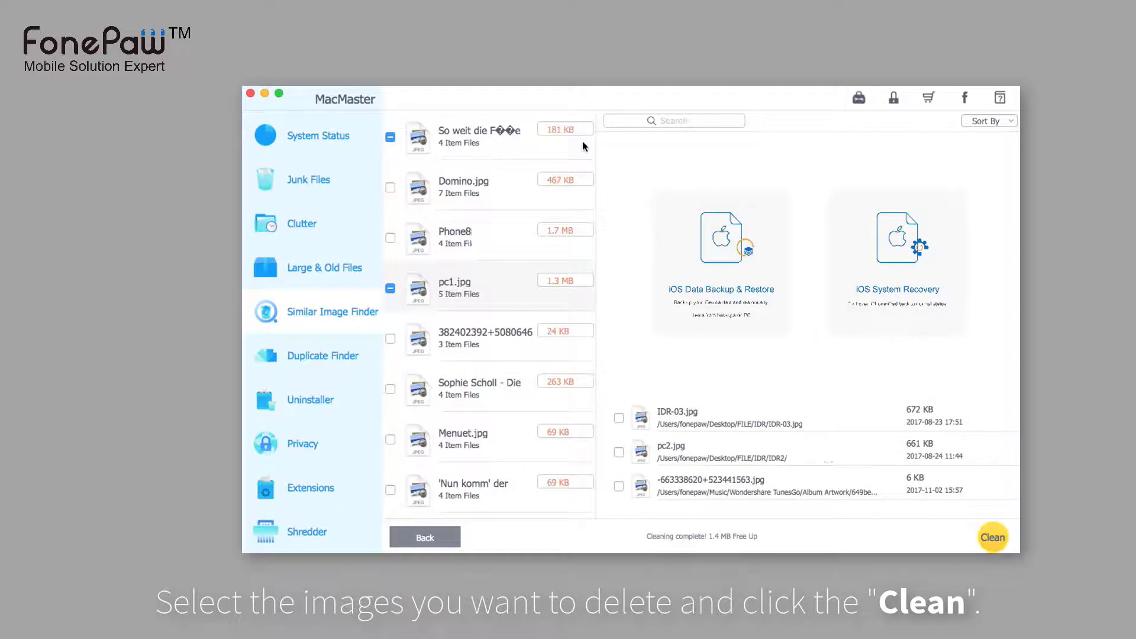
Step: Check the first and pc1.jpg groups after cleaning, then switch to Duplicate Finder
{"action": "left_click", "coordinate": [473, 131]}
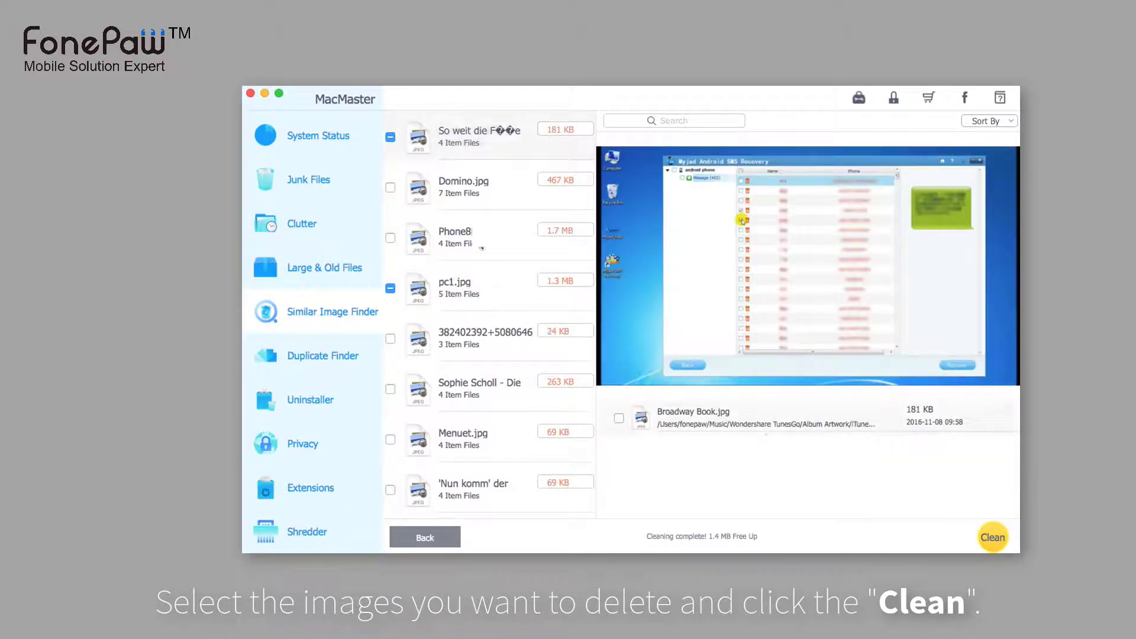
{"action": "left_click", "coordinate": [472, 289]}
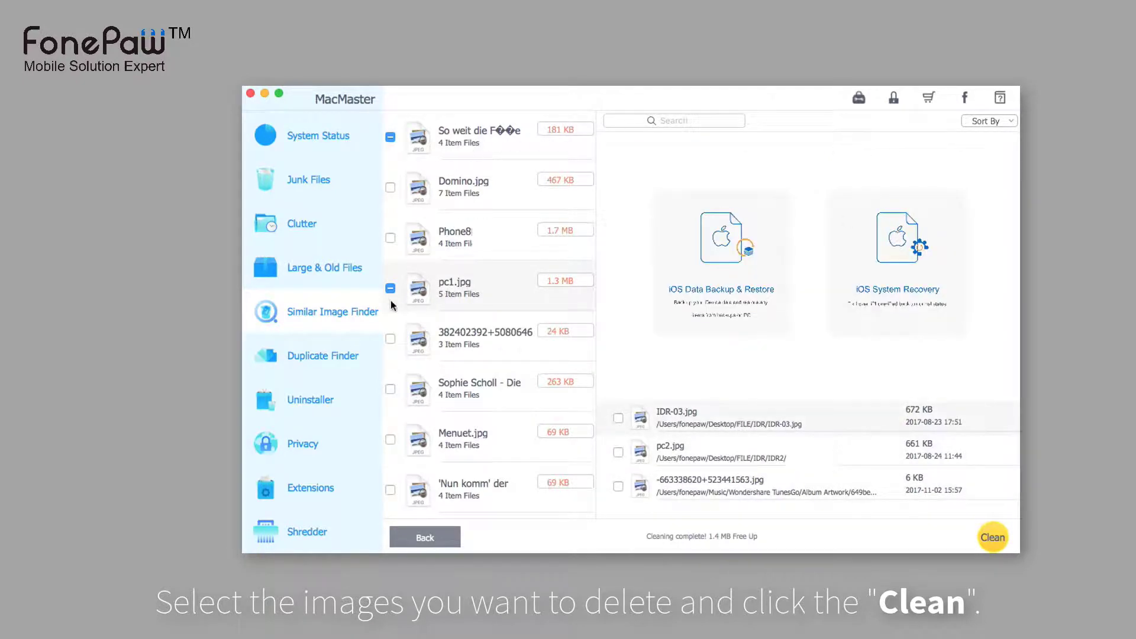
{"action": "left_click", "coordinate": [317, 355]}
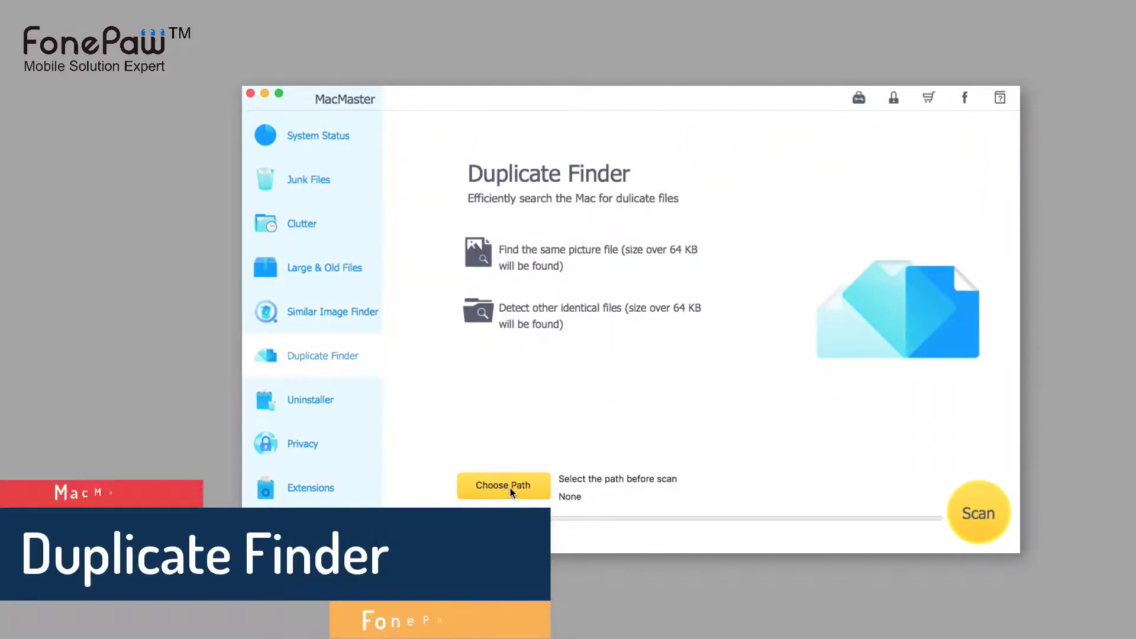
Step: Set the duplicate scan path to the Data drive (/Volumes/Data/) and start scanning
{"action": "left_click", "coordinate": [511, 492]}
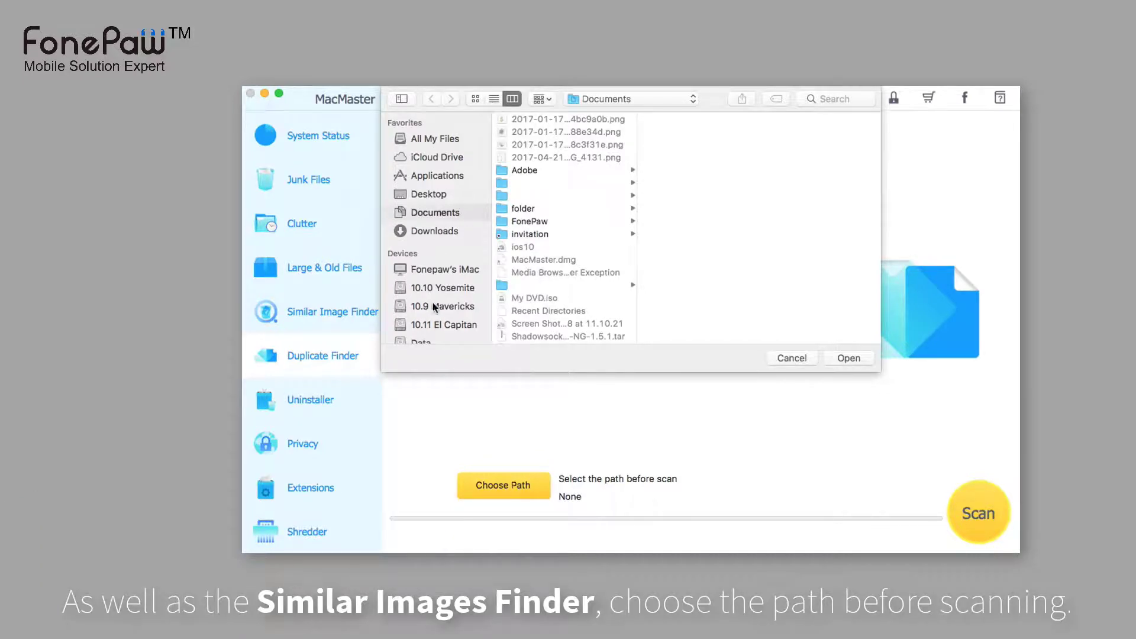
{"action": "scroll", "coordinate": [433, 306], "scroll_direction": "down", "scroll_amount": 5}
{"action": "left_click", "coordinate": [431, 245]}
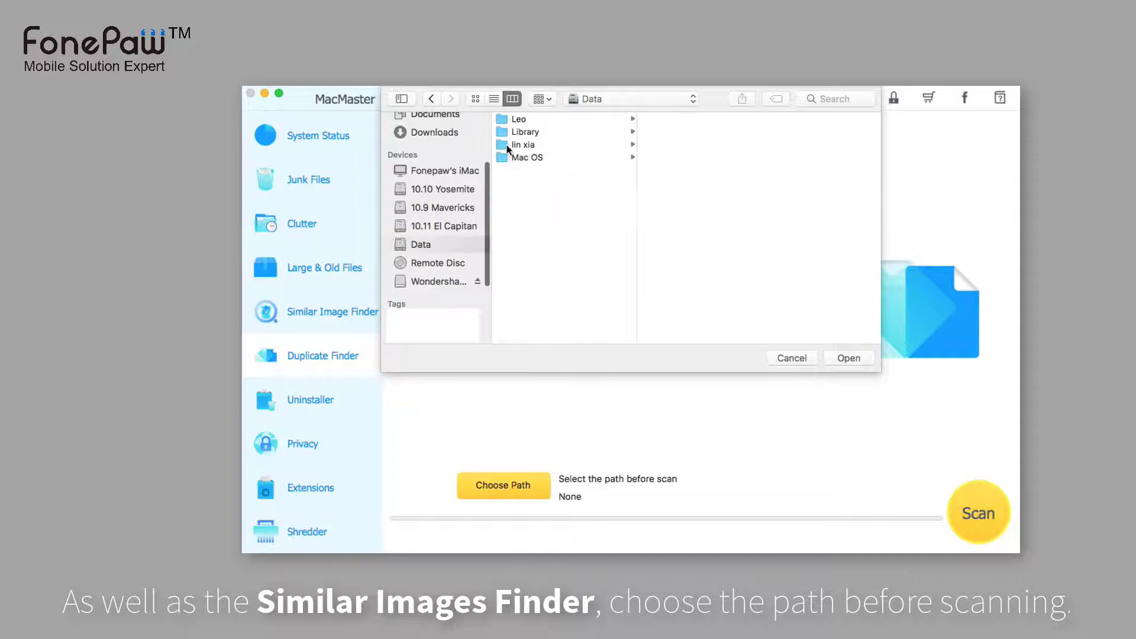
{"action": "left_click", "coordinate": [846, 358]}
{"action": "left_click", "coordinate": [956, 512]}
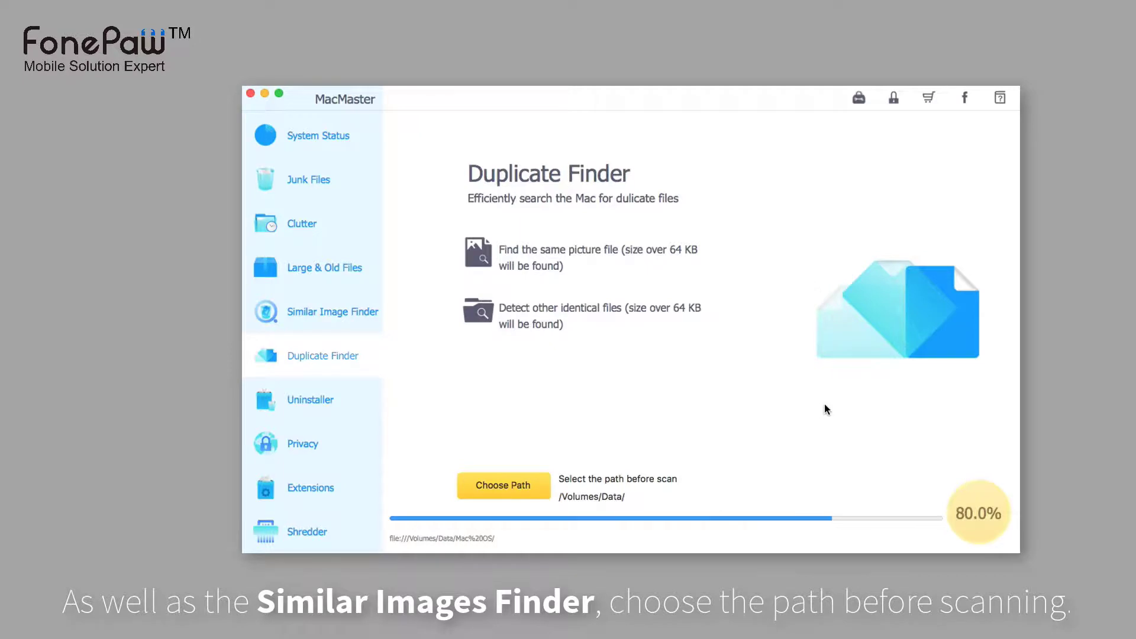
Step: Review duplicate groups like AdobeDeploymentManager, main.css and YouTube 480p SD preset, ending on Grass.c4d
{"action": "left_click", "coordinate": [977, 513]}
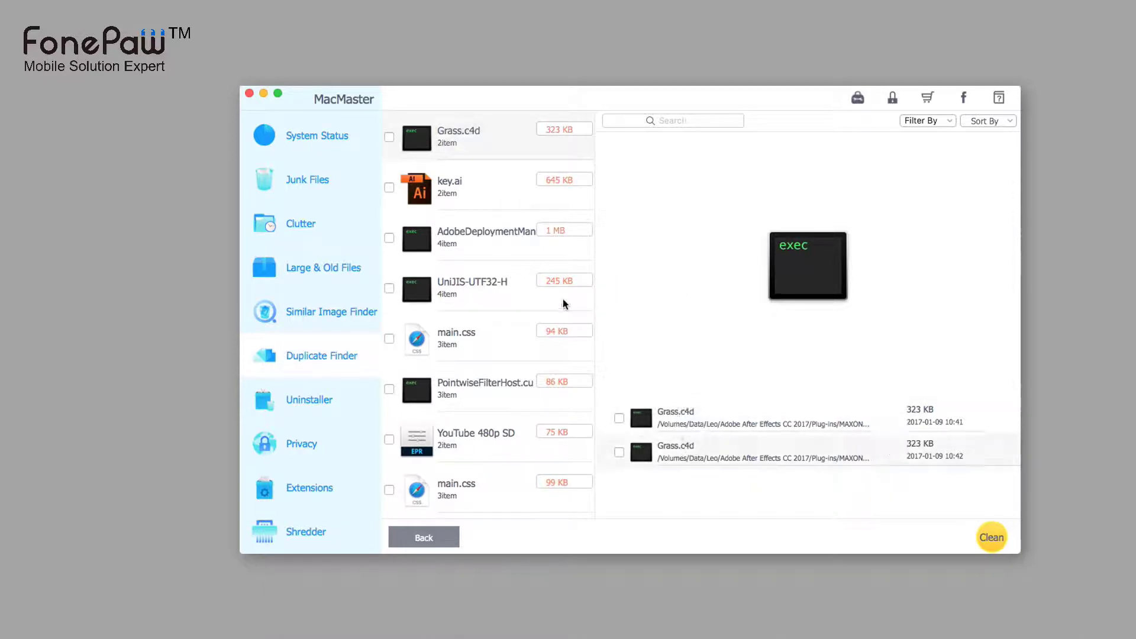
{"action": "left_click", "coordinate": [503, 244]}
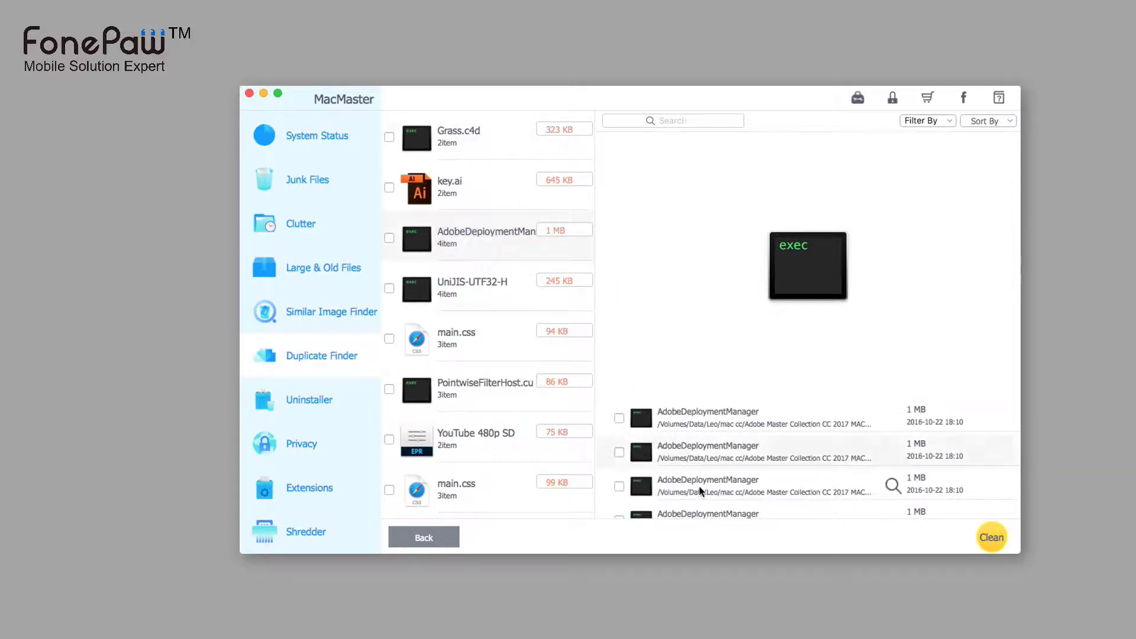
{"action": "scroll", "coordinate": [705, 495], "scroll_direction": "down", "scroll_amount": 1}
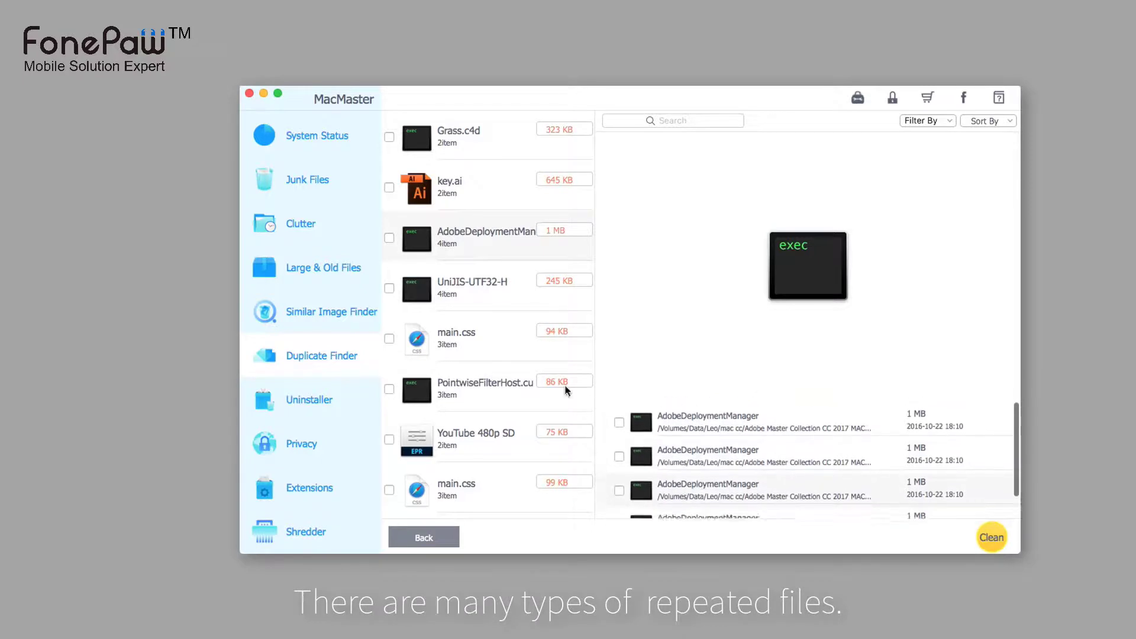
{"action": "left_click", "coordinate": [482, 342]}
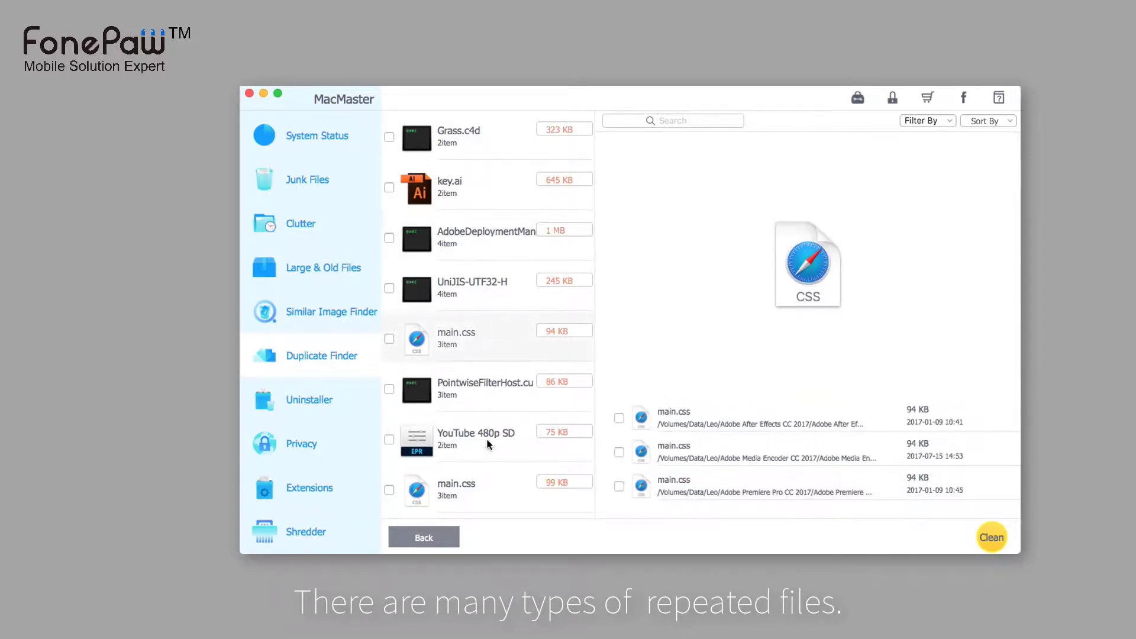
{"action": "scroll", "coordinate": [486, 438], "scroll_direction": "down", "scroll_amount": 4}
{"action": "left_click", "coordinate": [495, 327]}
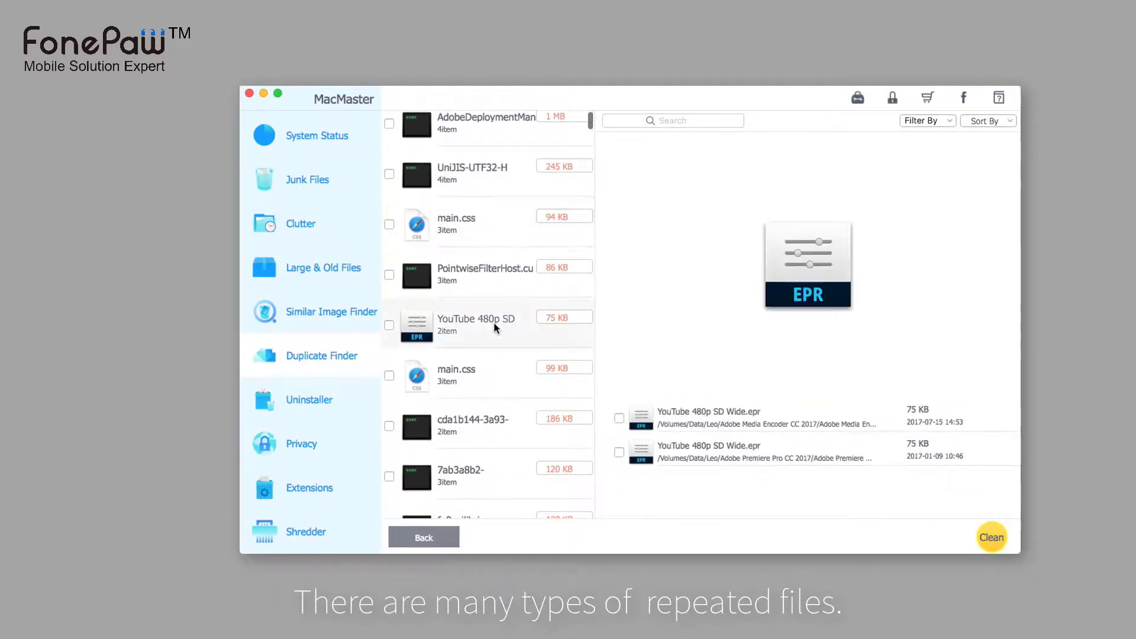
{"action": "left_click", "coordinate": [483, 283]}
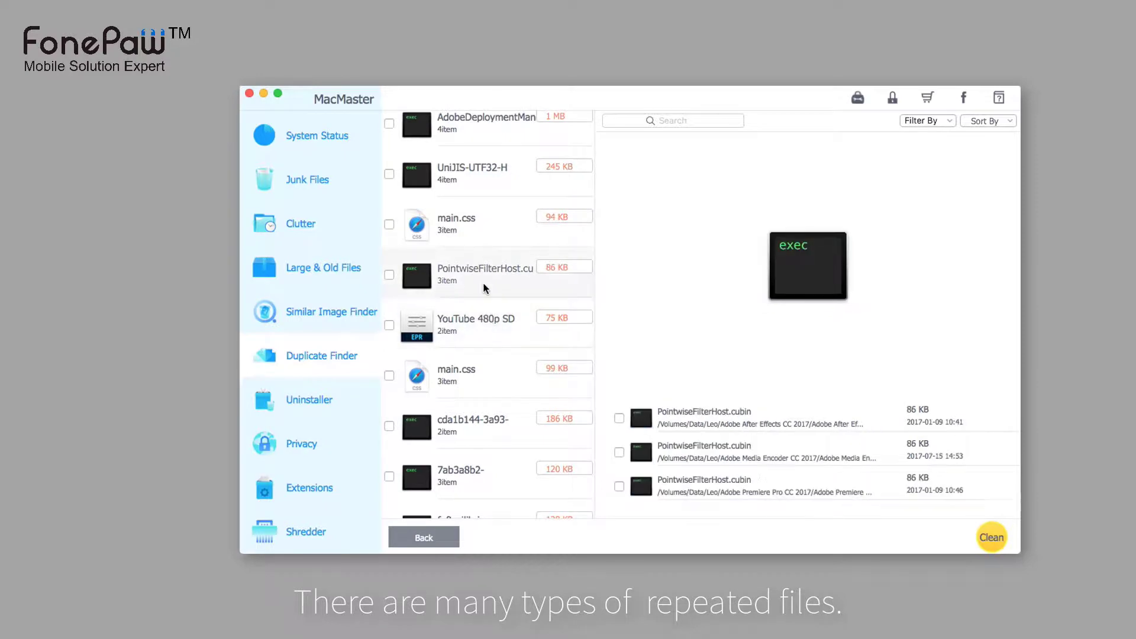
{"action": "left_click", "coordinate": [501, 438]}
{"action": "scroll", "coordinate": [500, 438], "scroll_direction": "up", "scroll_amount": 3}
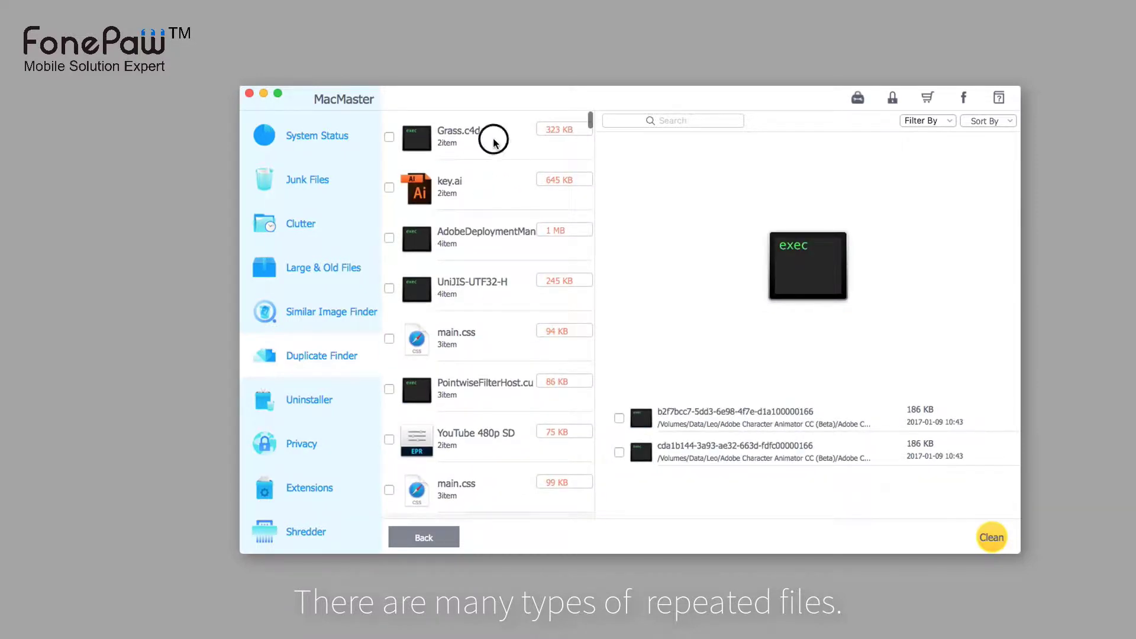
{"action": "left_click", "coordinate": [495, 140]}
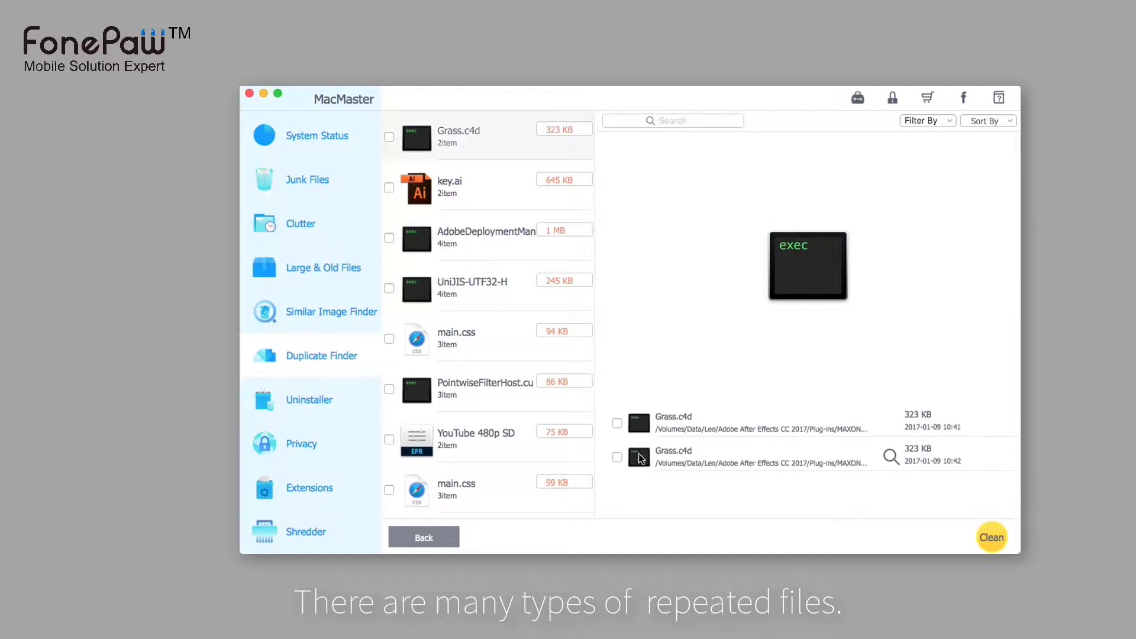
Step: Tick the second Grass.c4d copy and the second, third and fourth AdobeDeploymentManager copies
{"action": "left_click", "coordinate": [616, 453]}
{"action": "left_click", "coordinate": [504, 240]}
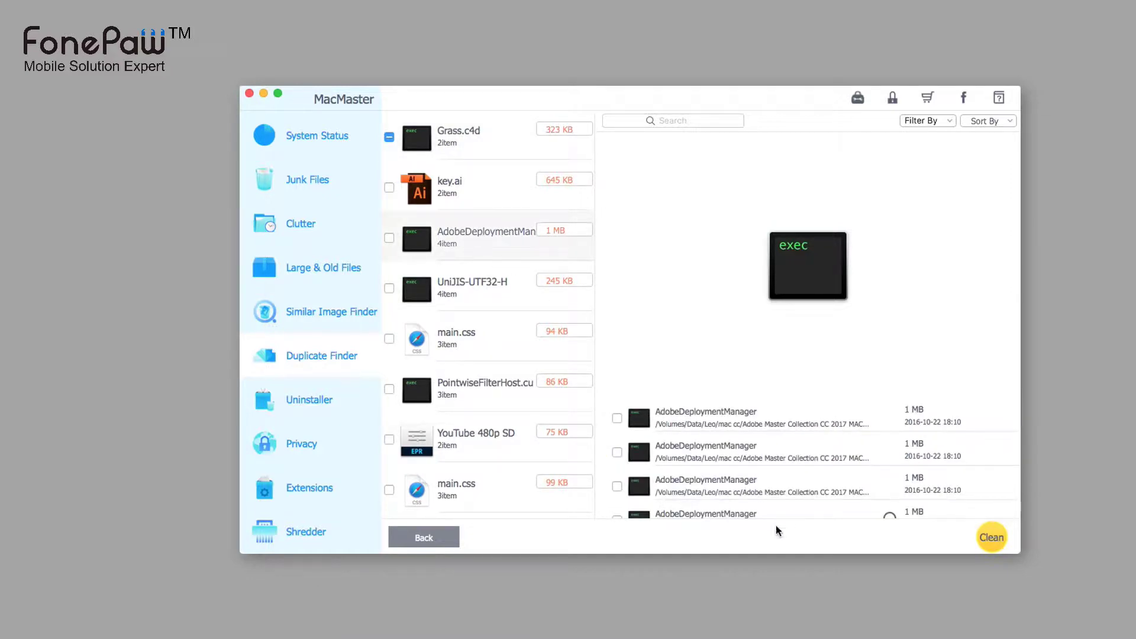
{"action": "left_click", "coordinate": [617, 452]}
{"action": "left_click", "coordinate": [617, 486]}
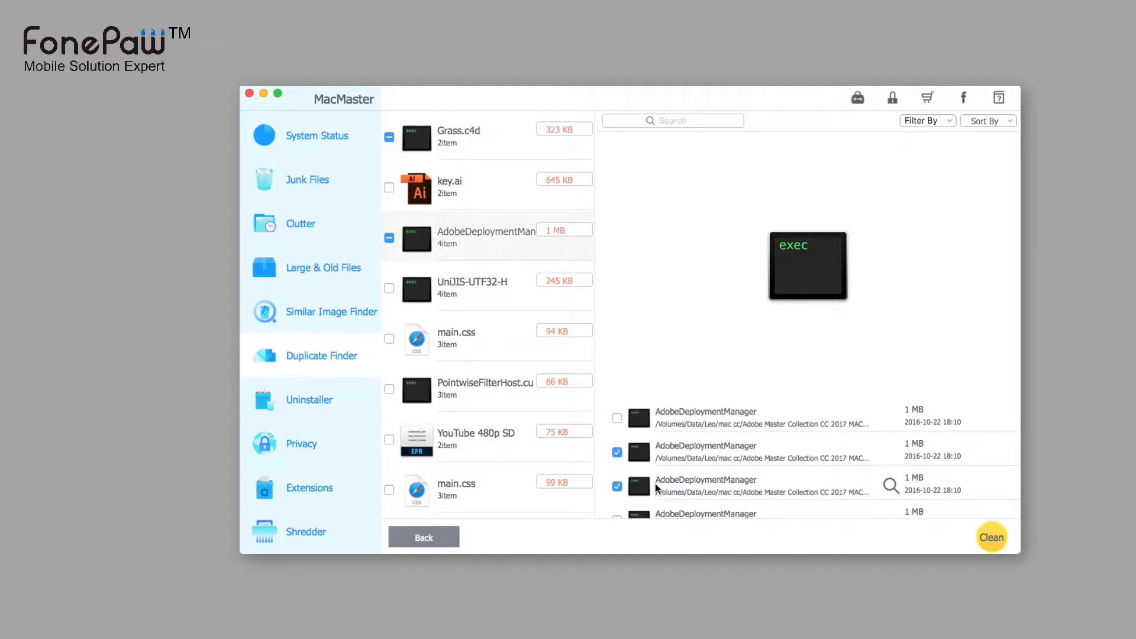
{"action": "scroll", "coordinate": [626, 494], "scroll_direction": "down", "scroll_amount": 1}
{"action": "left_click", "coordinate": [618, 500]}
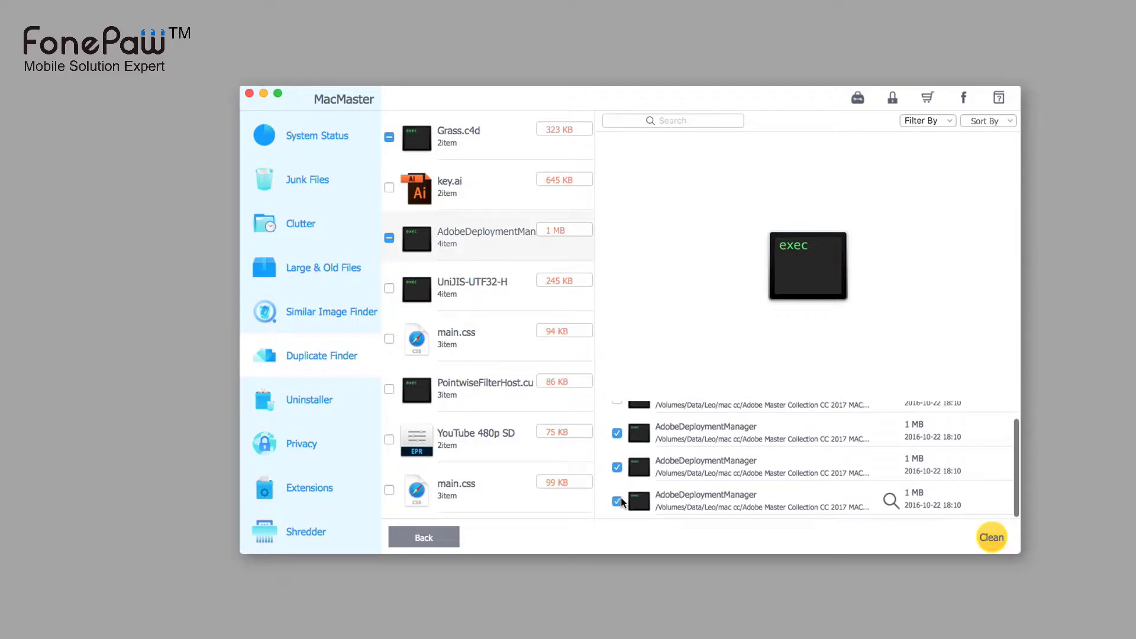
{"action": "left_click", "coordinate": [767, 467]}
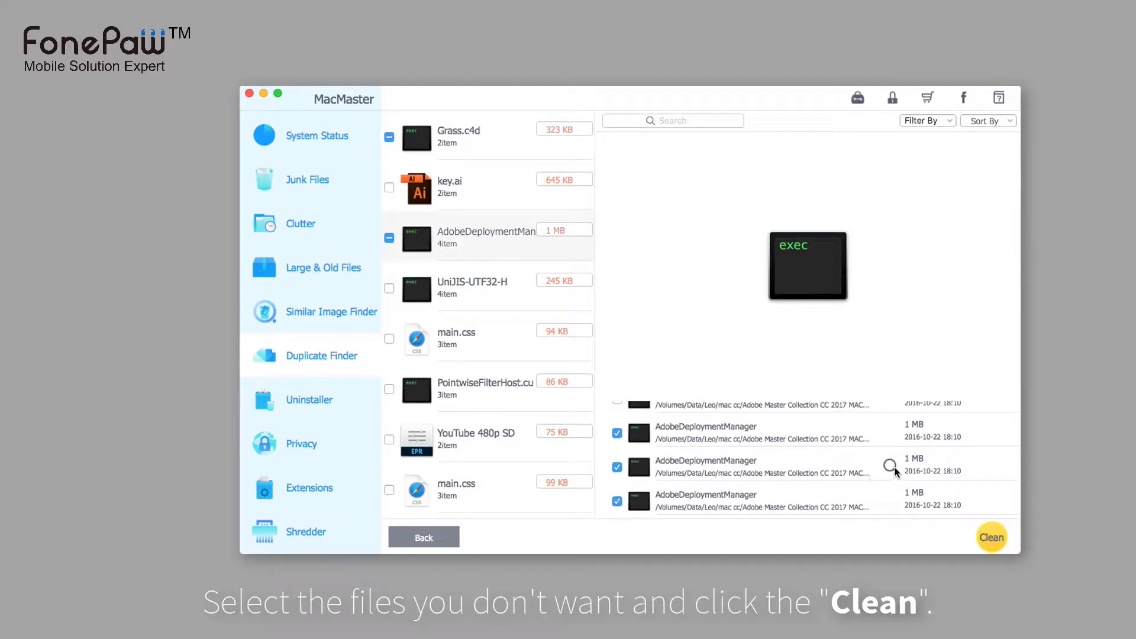
Step: Delete the ticked duplicates, freeing 3.4 MB, and verify one Grass.c4d copy remains
{"action": "left_click", "coordinate": [989, 540]}
{"action": "left_click", "coordinate": [696, 176]}
{"action": "scroll", "coordinate": [435, 209], "scroll_direction": "down", "scroll_amount": 1}
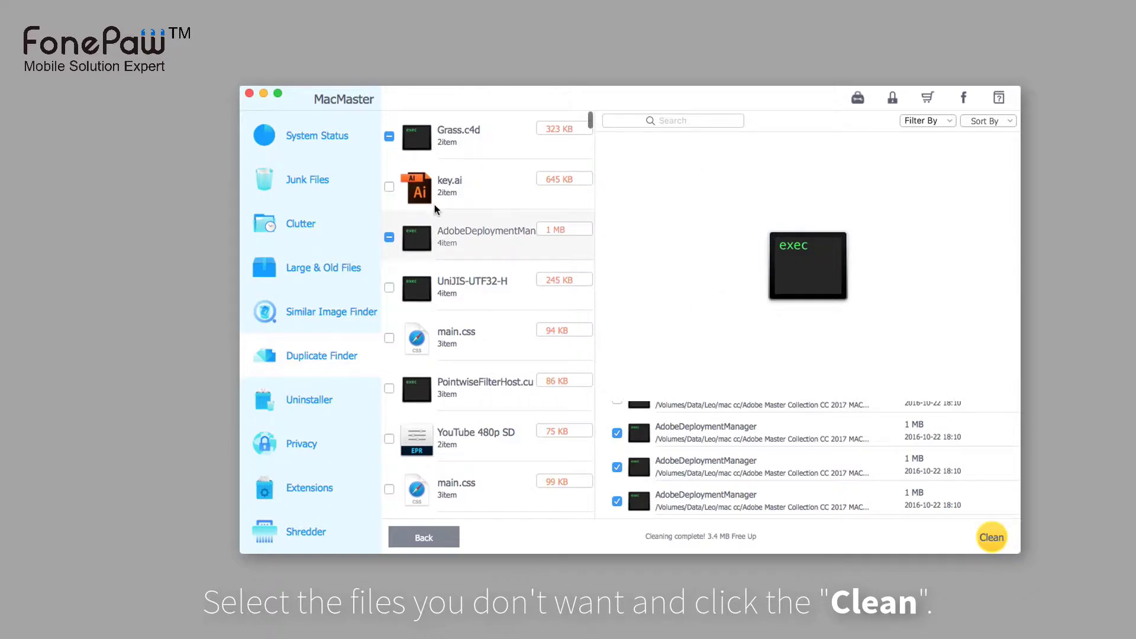
{"action": "left_click", "coordinate": [459, 148]}
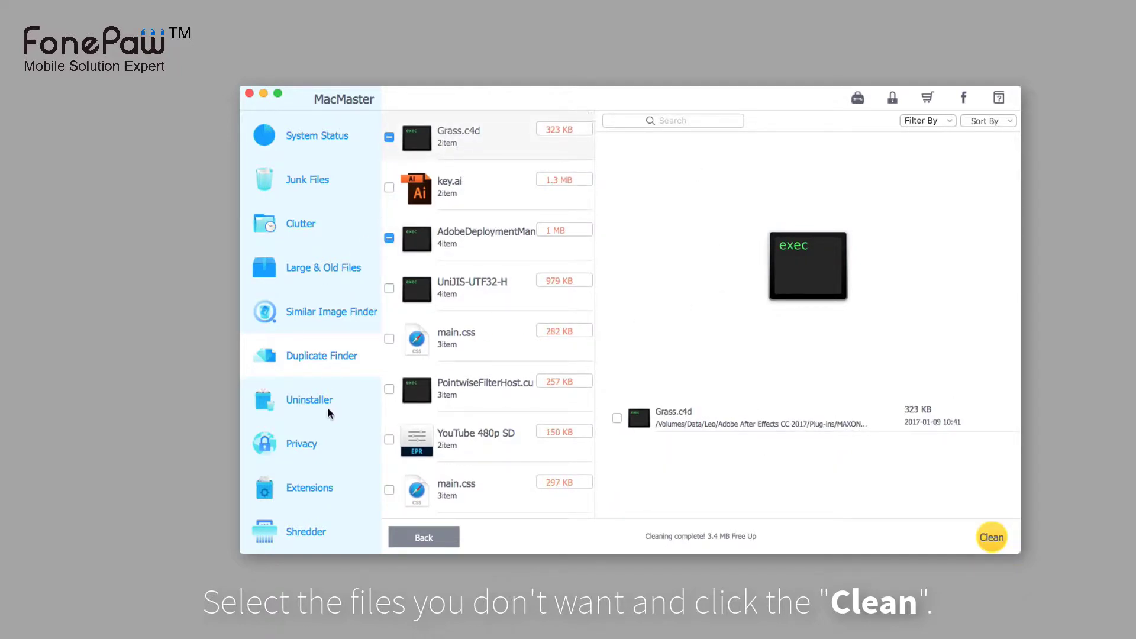